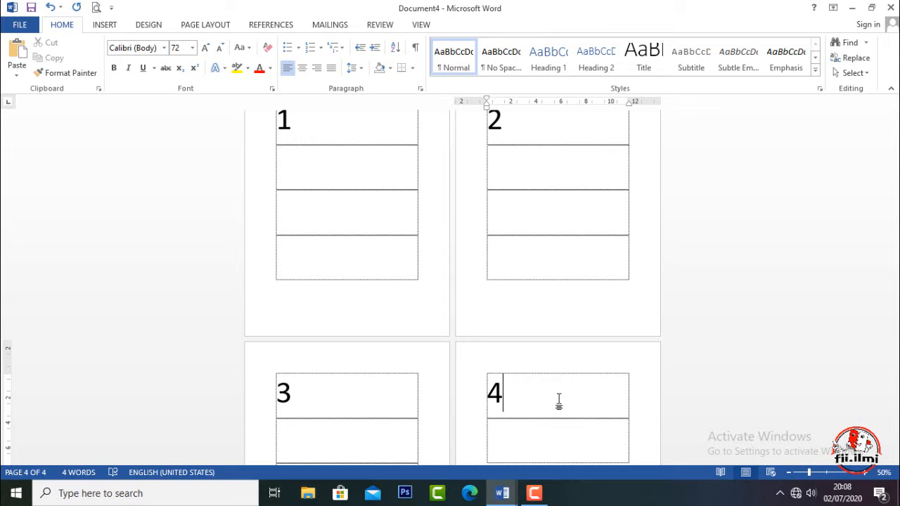
# Step: Insert page numbers at the bottom of the pages using the centred Plain Number 2 style
pyautogui.scroll(1, 322, 176)
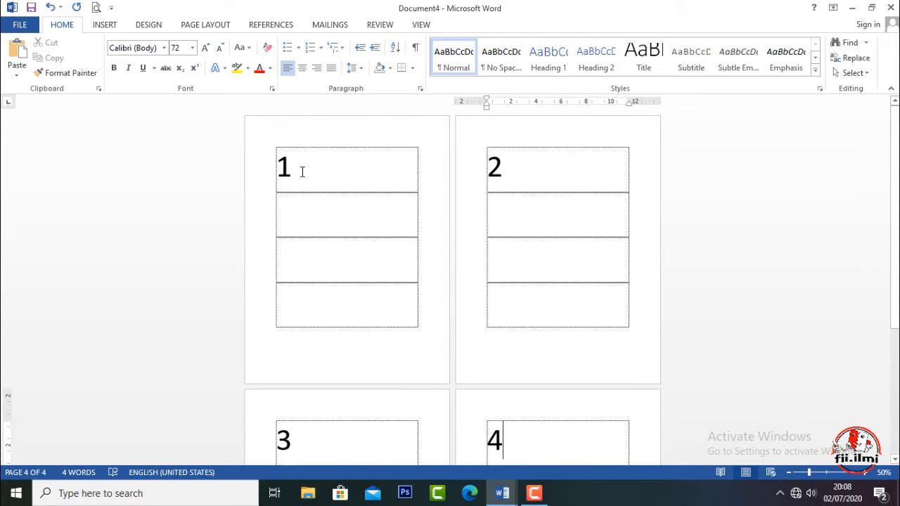
pyautogui.click(109, 26)
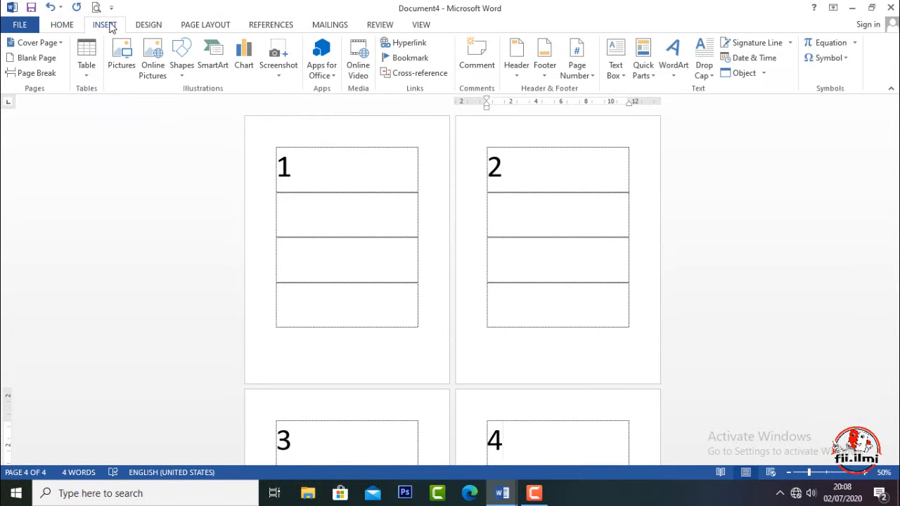
pyautogui.click(595, 77)
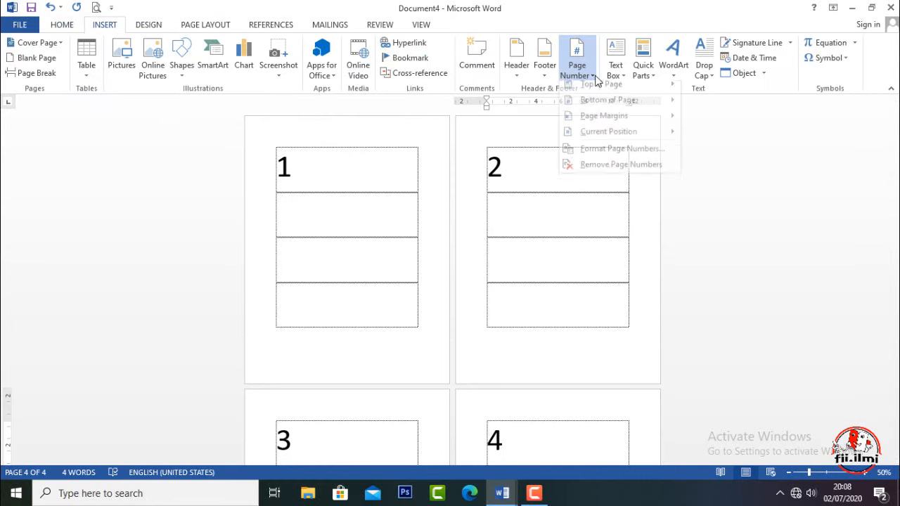
pyautogui.moveTo(600, 106)
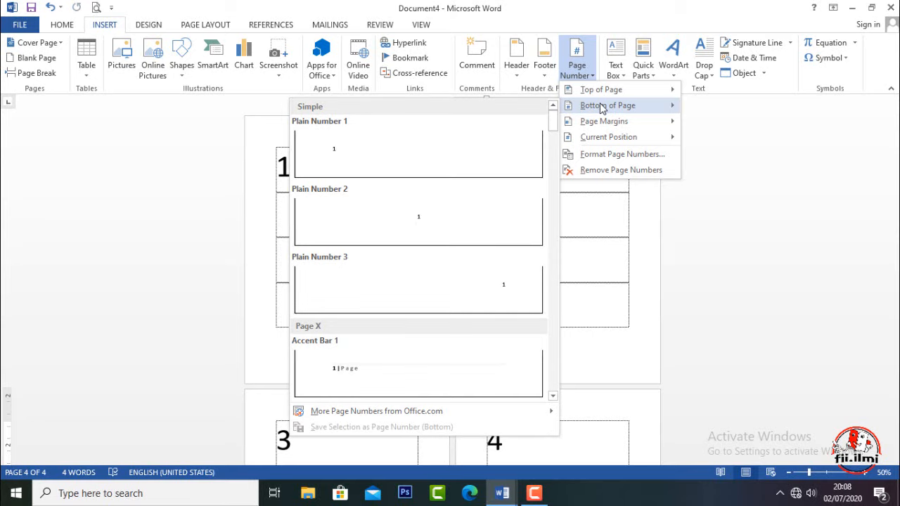
pyautogui.click(432, 232)
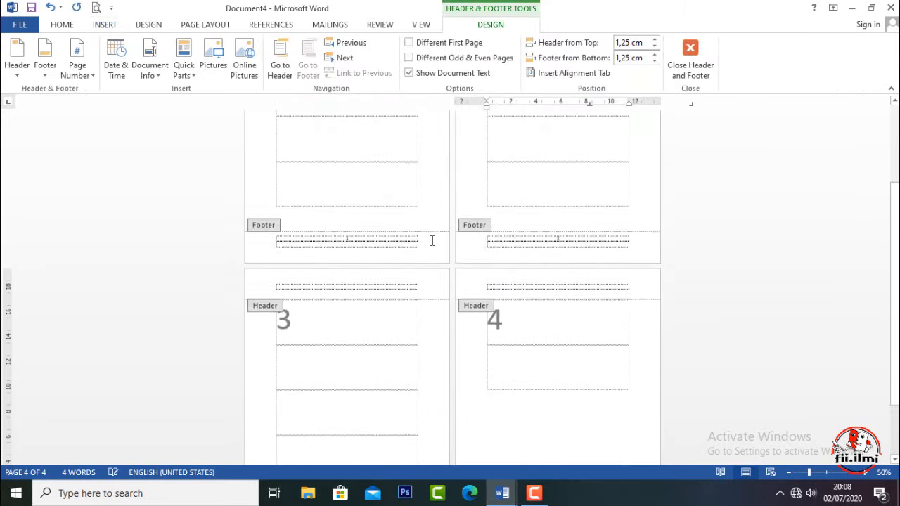
pyautogui.scroll(2, 432, 241)
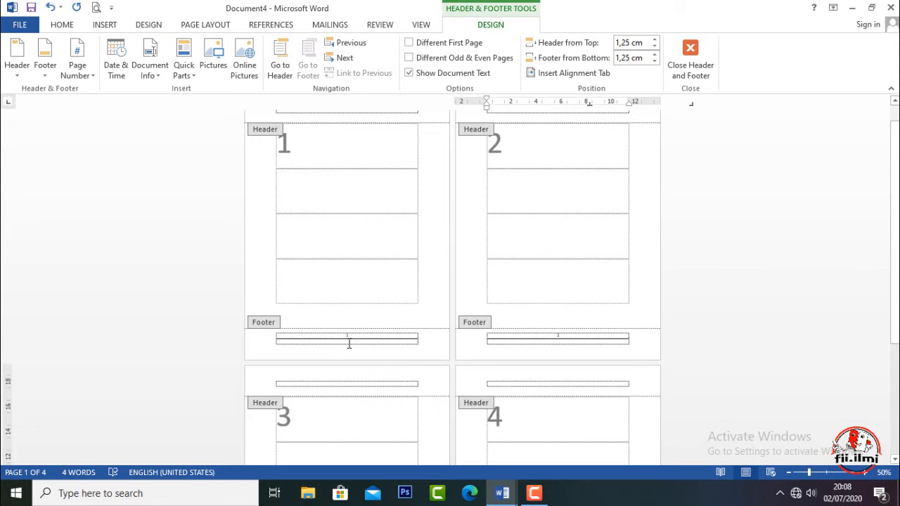
# Step: Zoom in to 80%, check the page numbers in the footers of all four pages, and leave footer editing
pyautogui.click(865, 472)
pyautogui.click(865, 473)
pyautogui.click(864, 473)
pyautogui.scroll(-5, 612, 341)
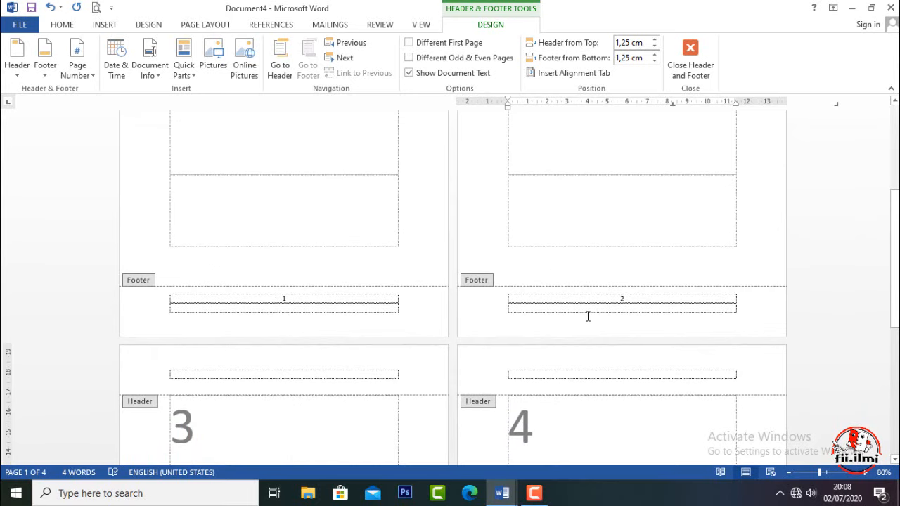
pyautogui.scroll(-5, 622, 297)
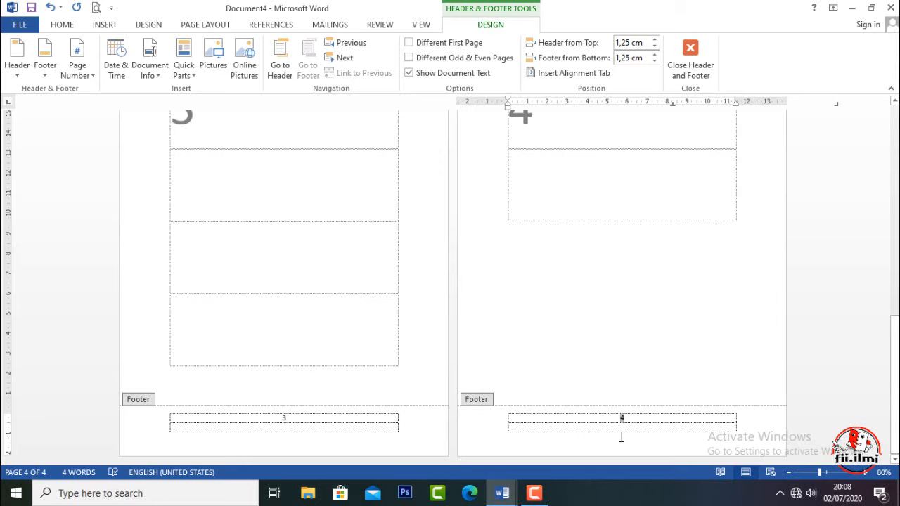
pyautogui.scroll(10, 618, 425)
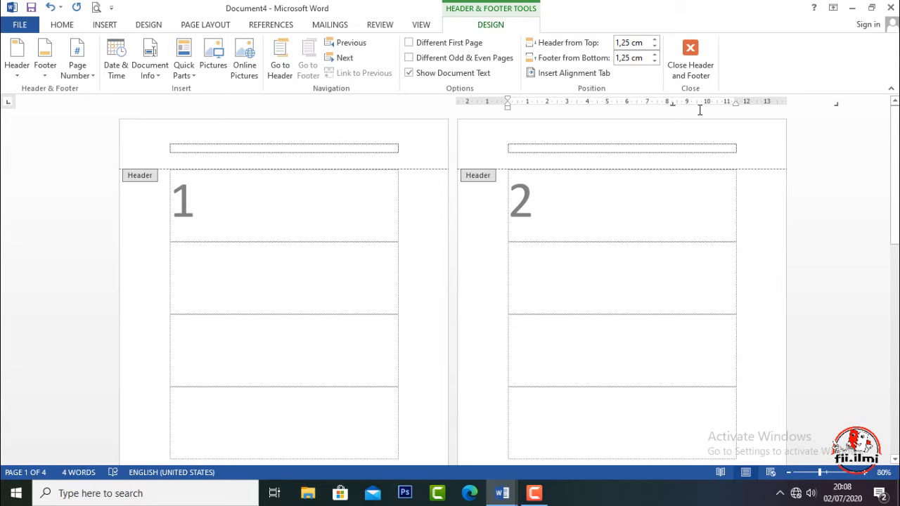
pyautogui.click(691, 68)
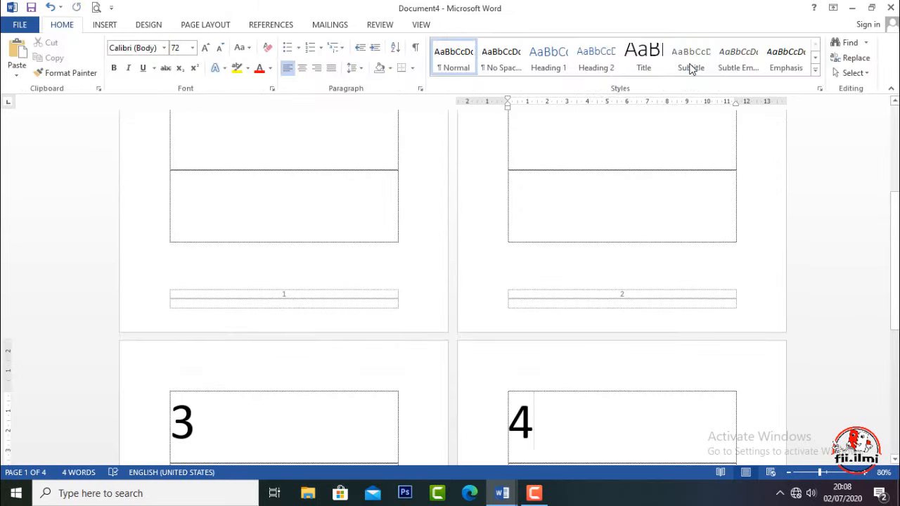
pyautogui.scroll(2, 551, 217)
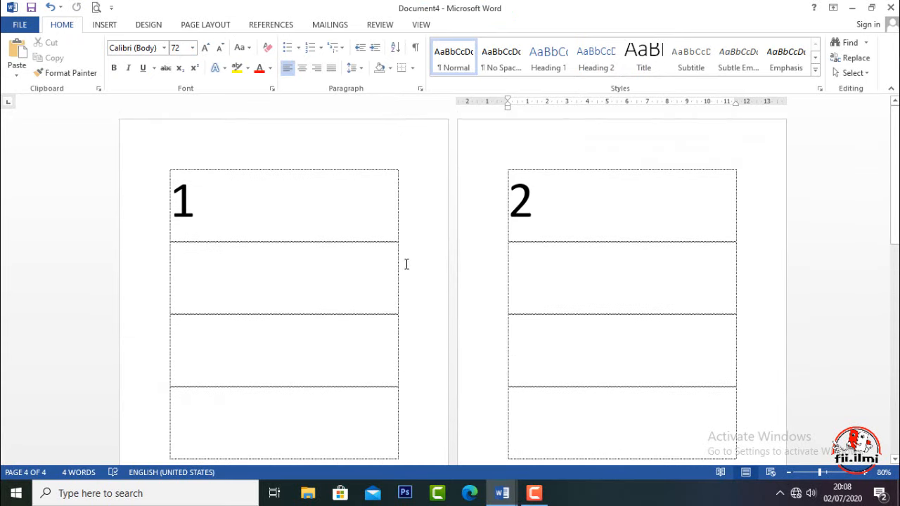
pyautogui.click(239, 206)
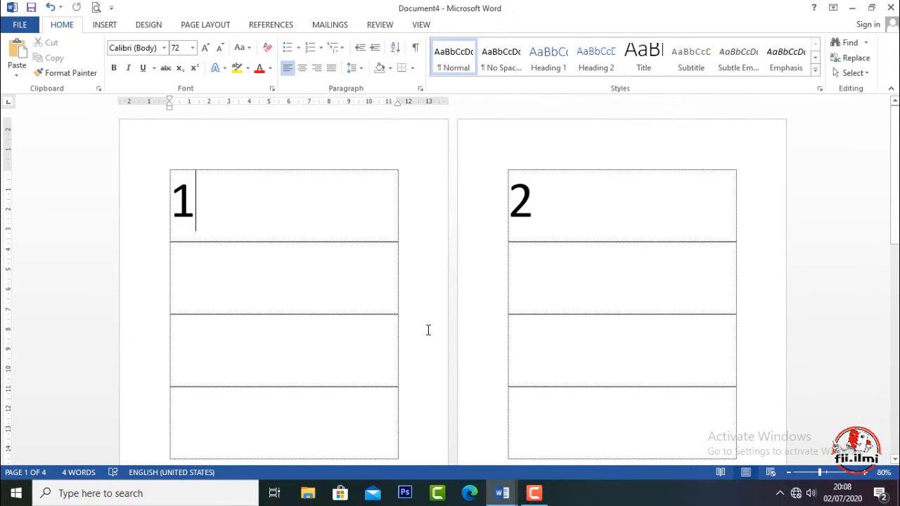
pyautogui.scroll(-10, 428, 329)
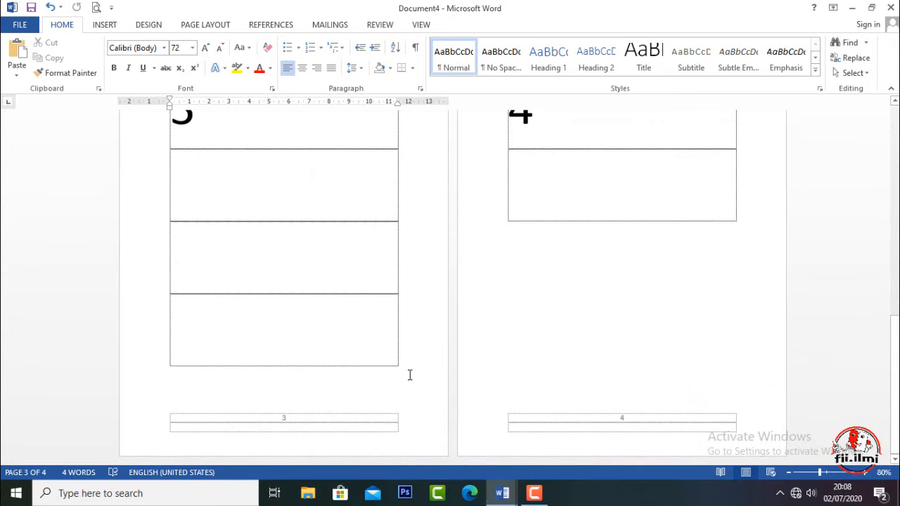
# Step: Switch to the MARS MUSLIMAT ini2 document and review its contents from the opening song lyrics to the last picture pages
pyautogui.moveTo(501, 487)
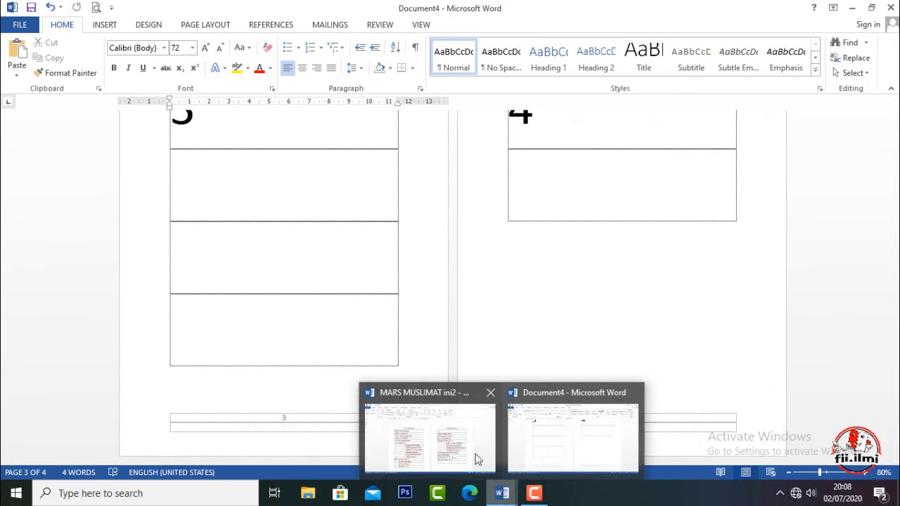
pyautogui.click(464, 436)
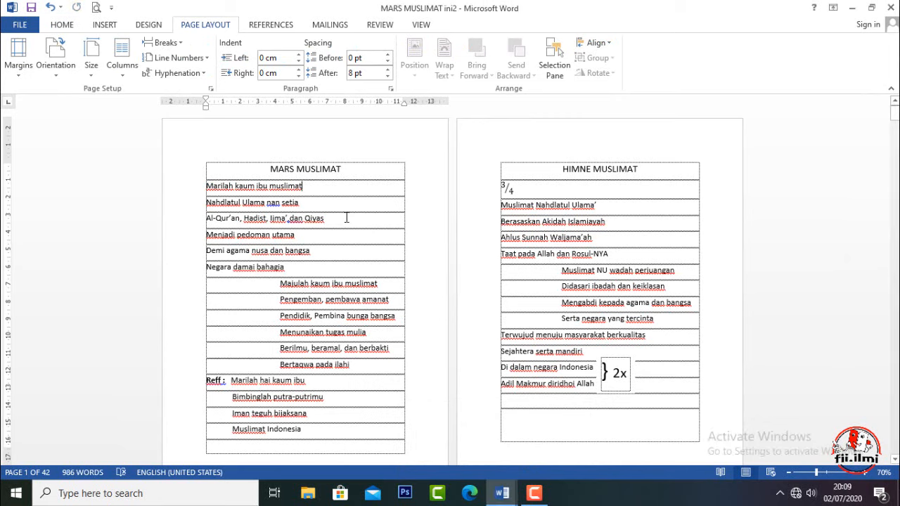
pyautogui.moveTo(256, 171); pyautogui.dragTo(346, 434)
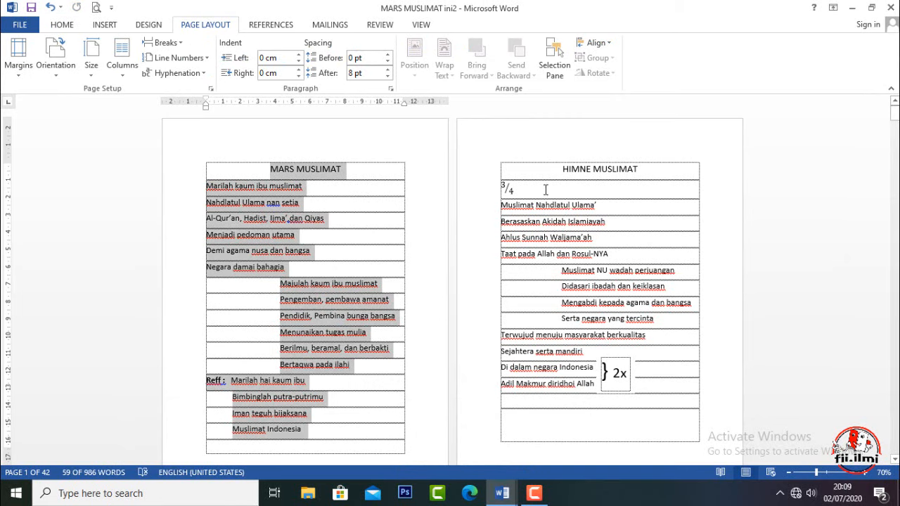
pyautogui.moveTo(550, 171); pyautogui.dragTo(649, 382)
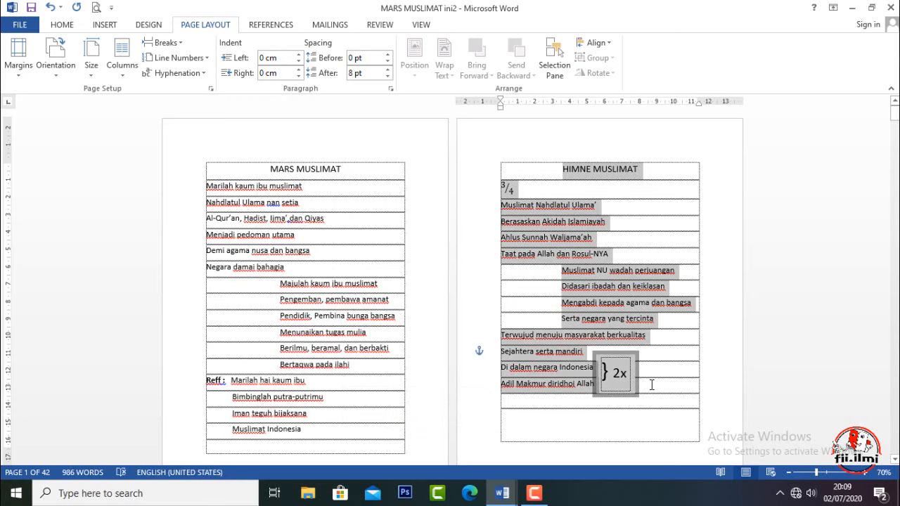
pyautogui.click(361, 225)
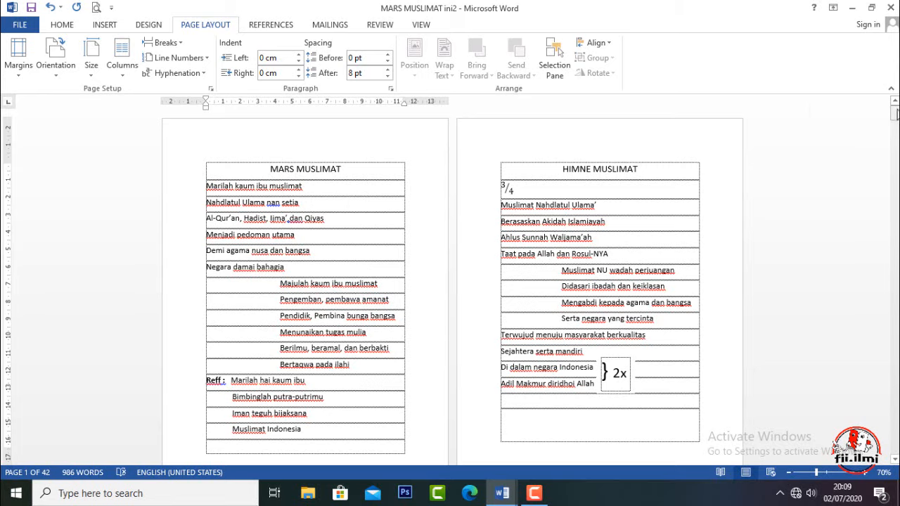
pyautogui.moveTo(896, 112); pyautogui.dragTo(894, 448)
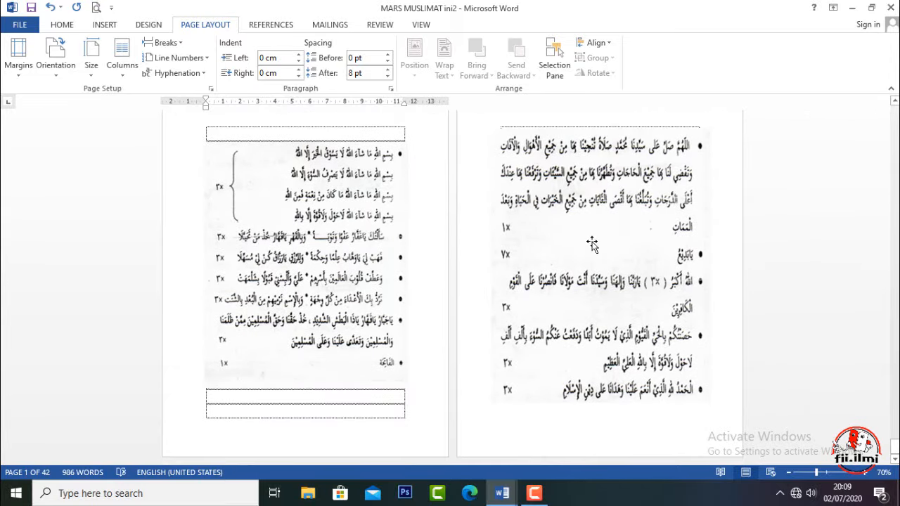
pyautogui.click(591, 243)
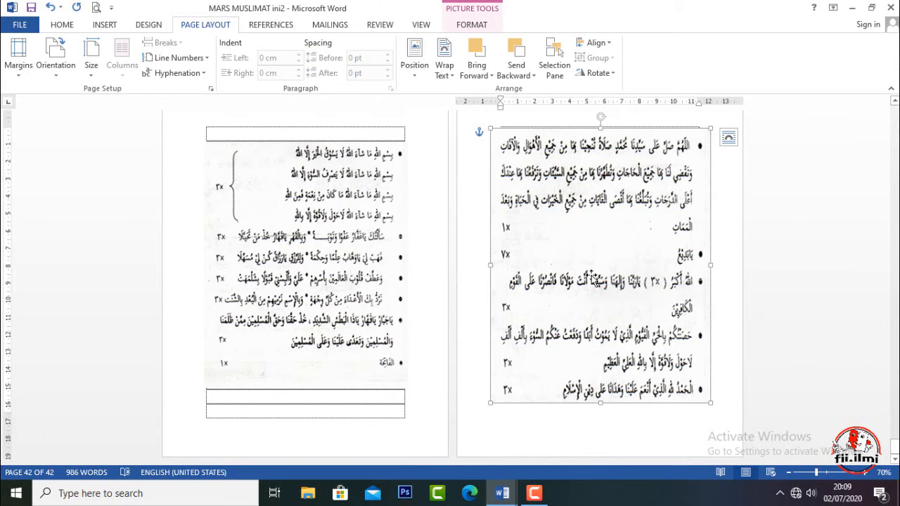
pyautogui.click(379, 261)
pyautogui.scroll(3, 449, 267)
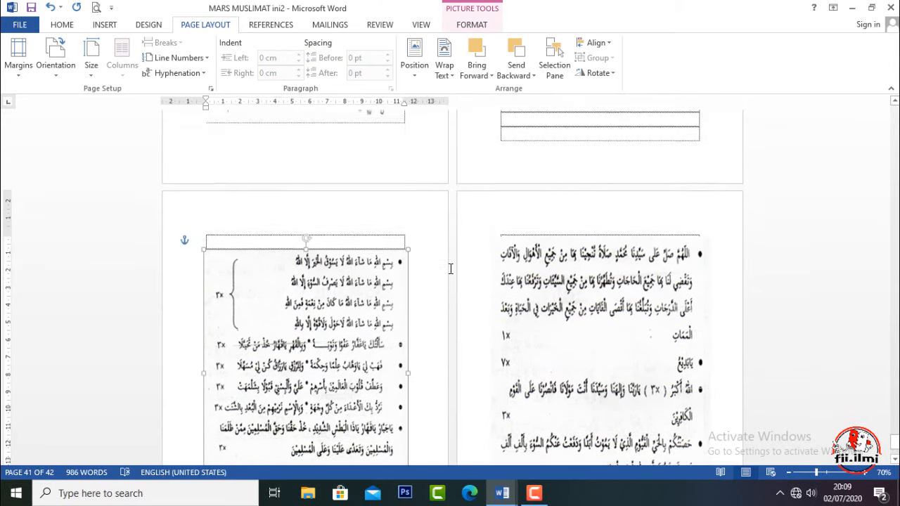
pyautogui.scroll(3, 451, 268)
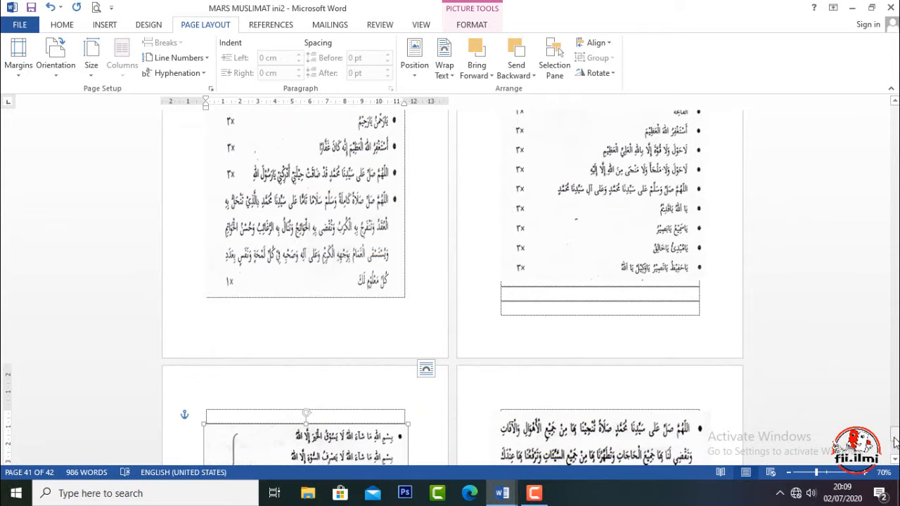
pyautogui.moveTo(895, 442); pyautogui.dragTo(895, 112)
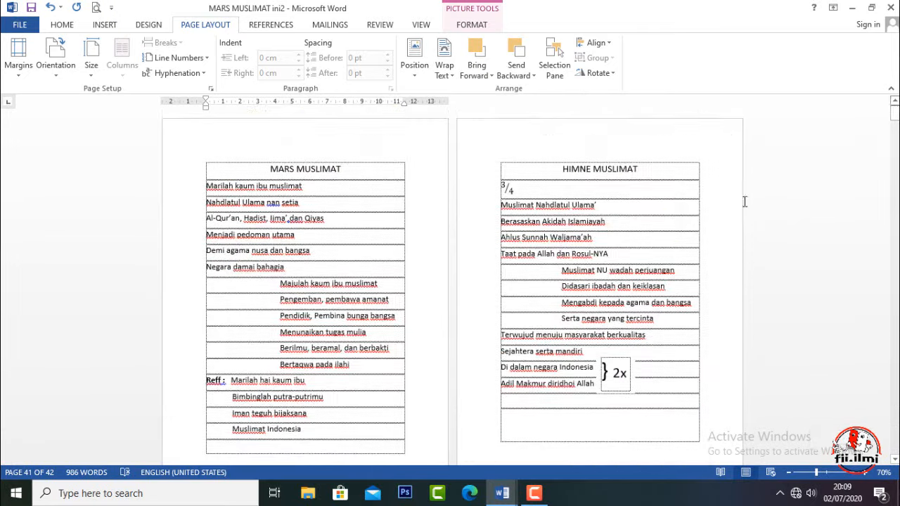
# Step: Check the margins, landscape orientation and Book fold setting in the page setup and accept them
pyautogui.click(210, 88)
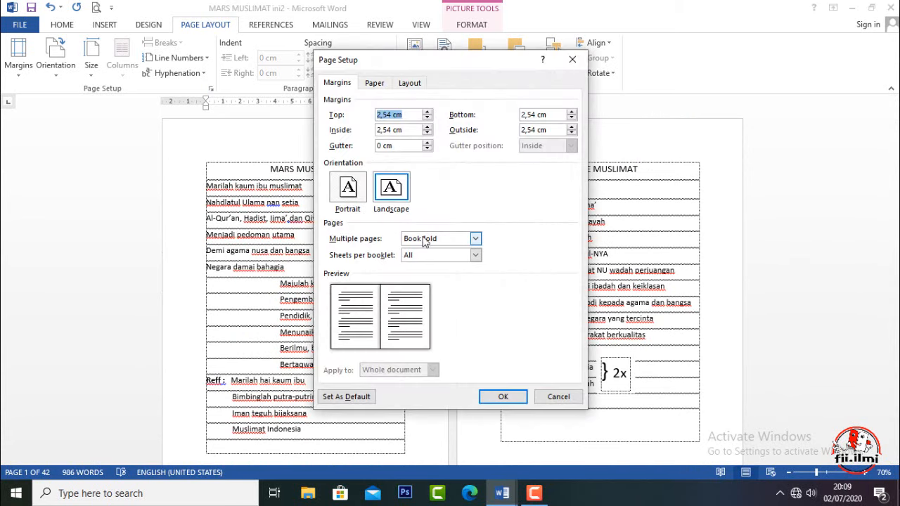
pyautogui.click(518, 398)
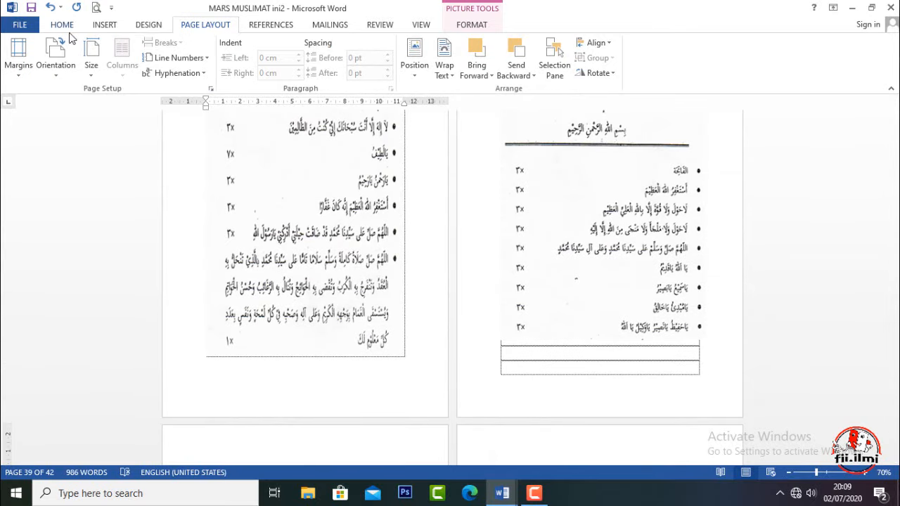
# Step: Open the print settings, keep the EPSON L3110 Series printer, and choose Manual (Short-edge binding) for 2-sided printing in its properties
pyautogui.click(25, 27)
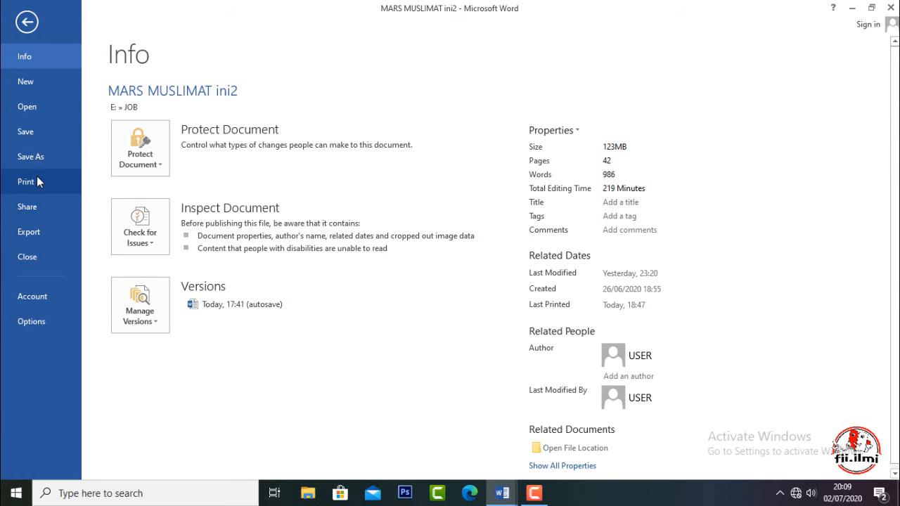
pyautogui.click(31, 182)
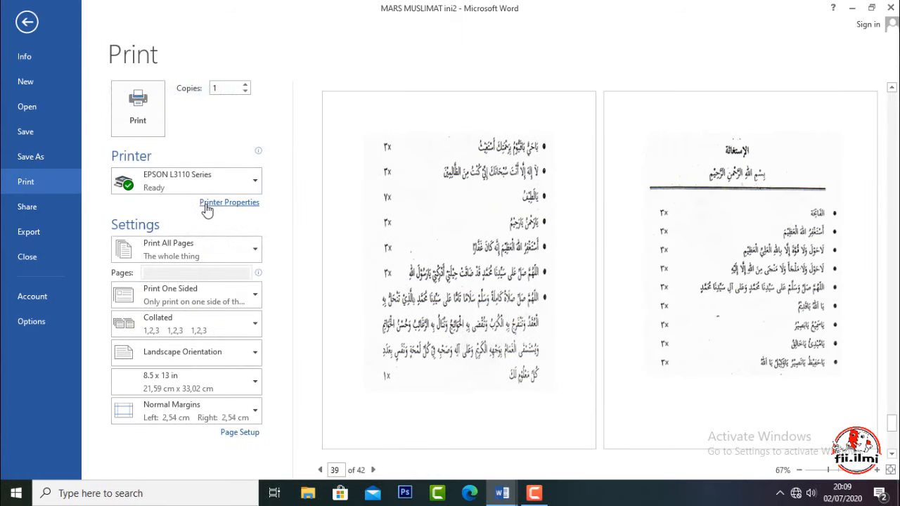
pyautogui.click(163, 185)
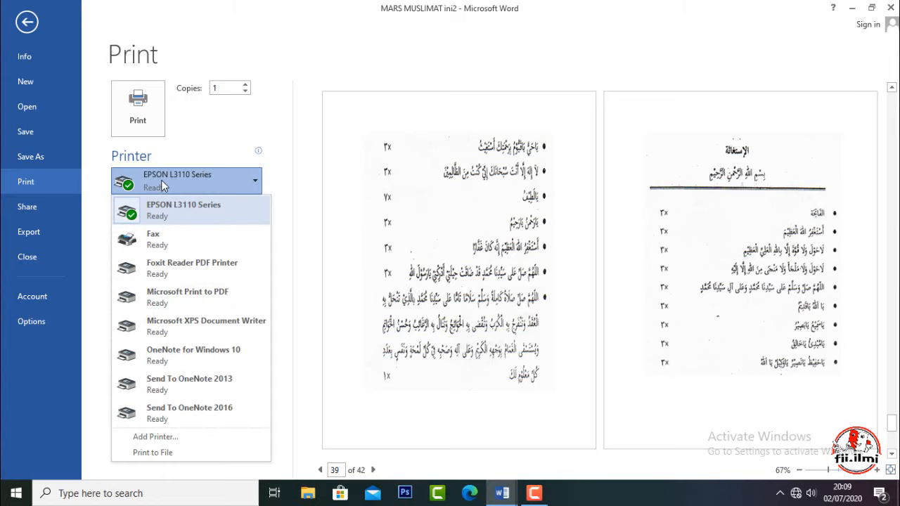
pyautogui.click(161, 180)
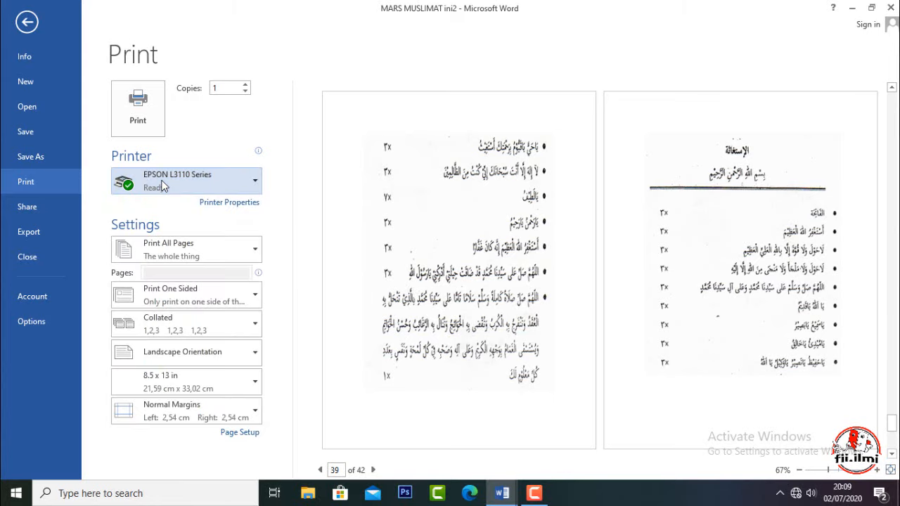
pyautogui.click(230, 204)
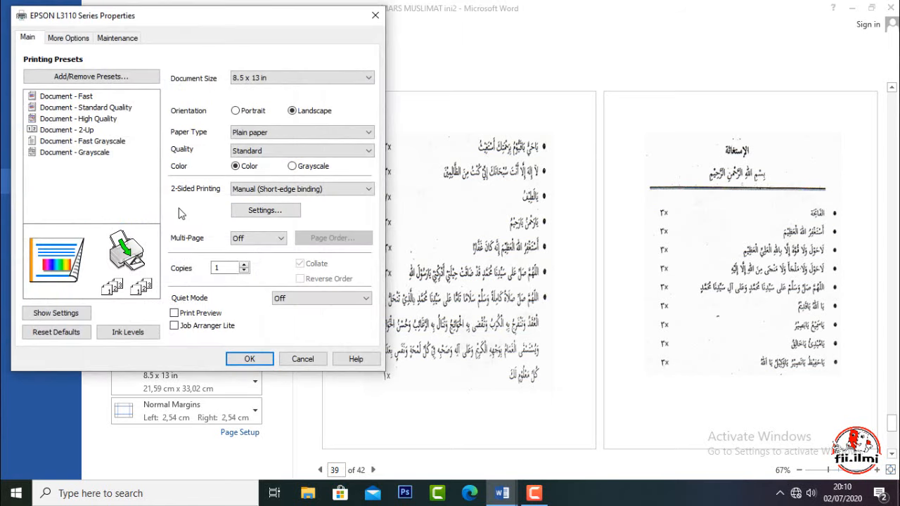
pyautogui.click(236, 191)
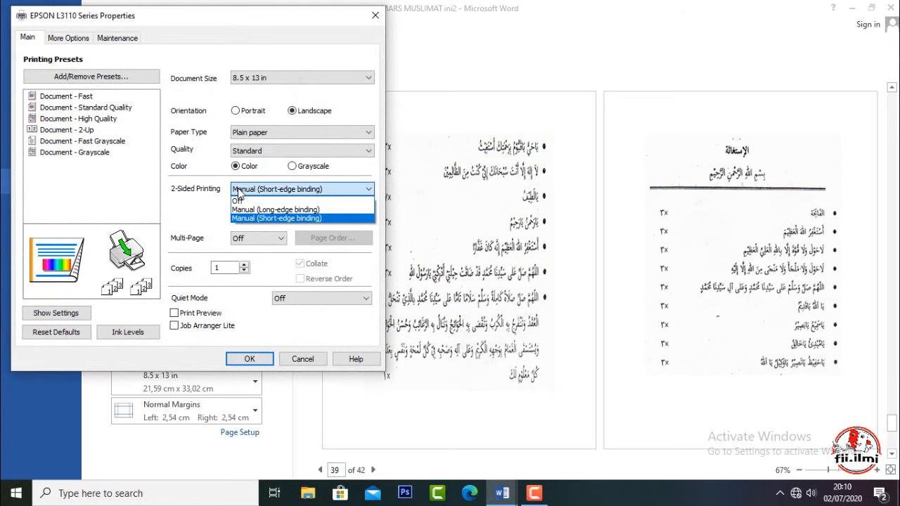
pyautogui.click(284, 219)
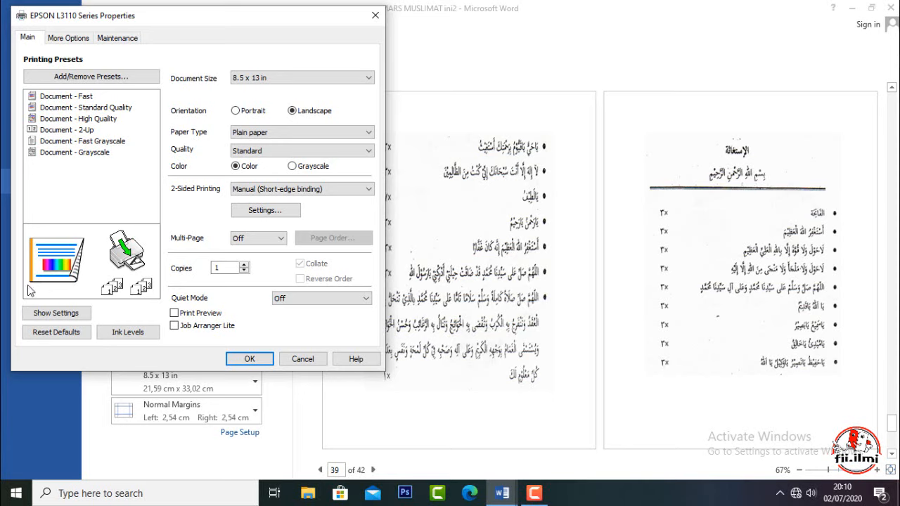
# Step: Try Manual (Long-edge binding) for 2-sided printing, comparing the preview, and return to Manual (Short-edge binding)
pyautogui.click(274, 188)
pyautogui.click(272, 205)
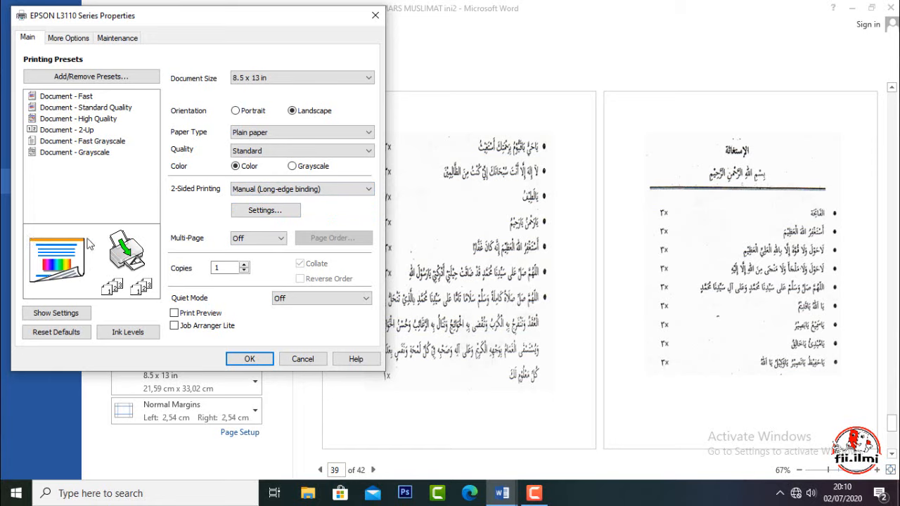
pyautogui.click(295, 188)
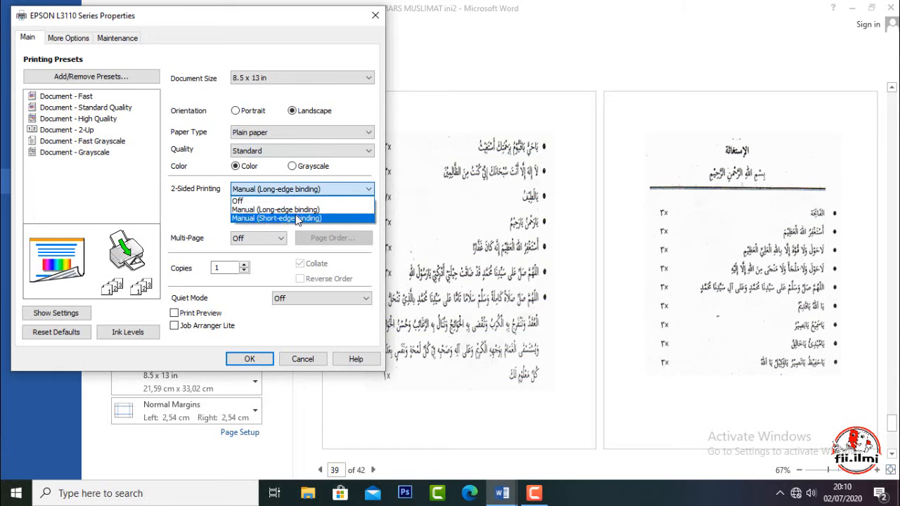
pyautogui.click(296, 219)
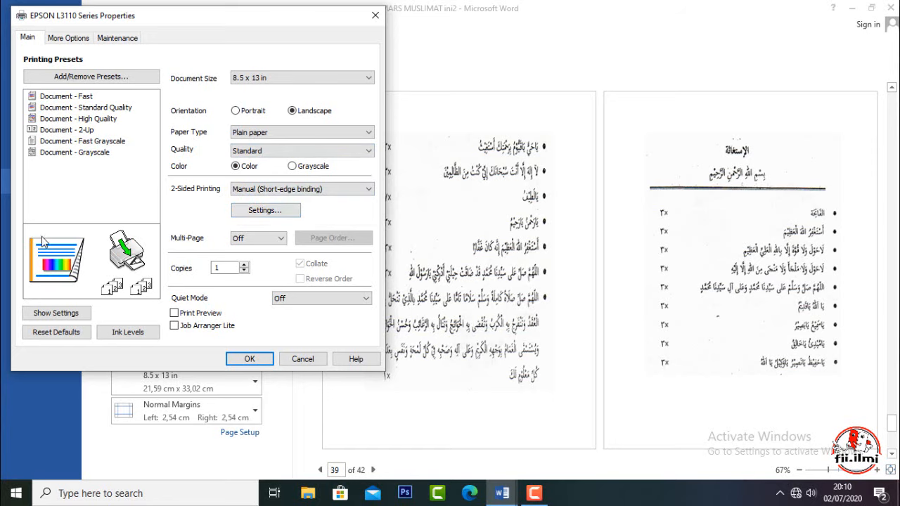
# Step: Confirm the printer properties and print one copy of the whole MARS MUSLIMAT ini2 document
pyautogui.click(246, 360)
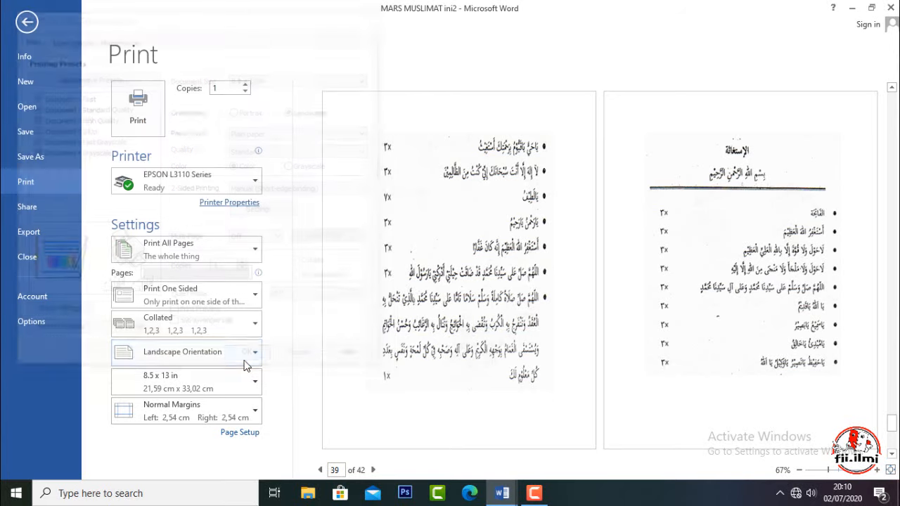
pyautogui.click(147, 122)
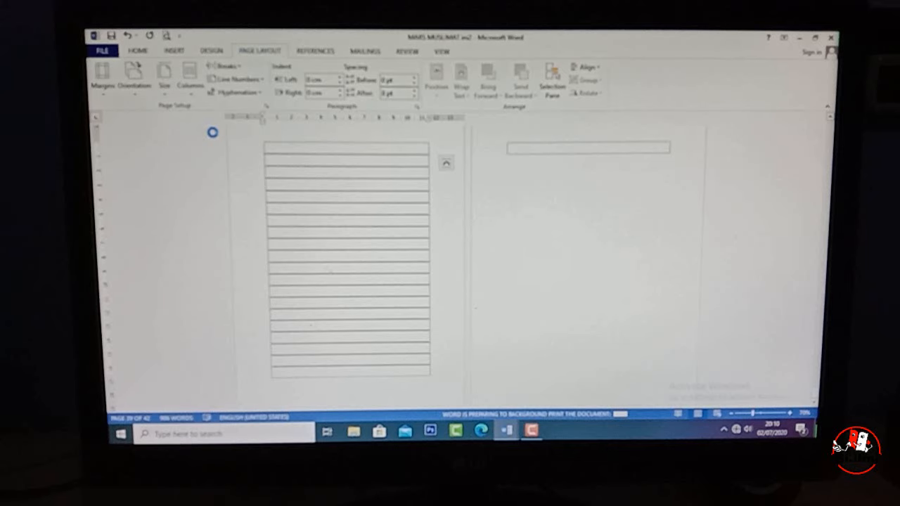